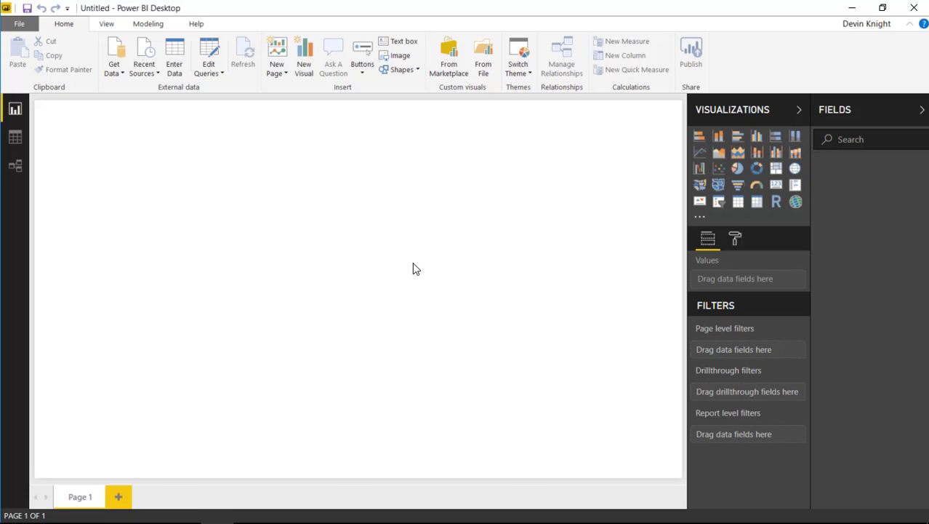
Start an Excel import and browse to the C:\Power BI Custom Visuals\Data folder
{"action": "left_click", "coordinate": [115, 72]}
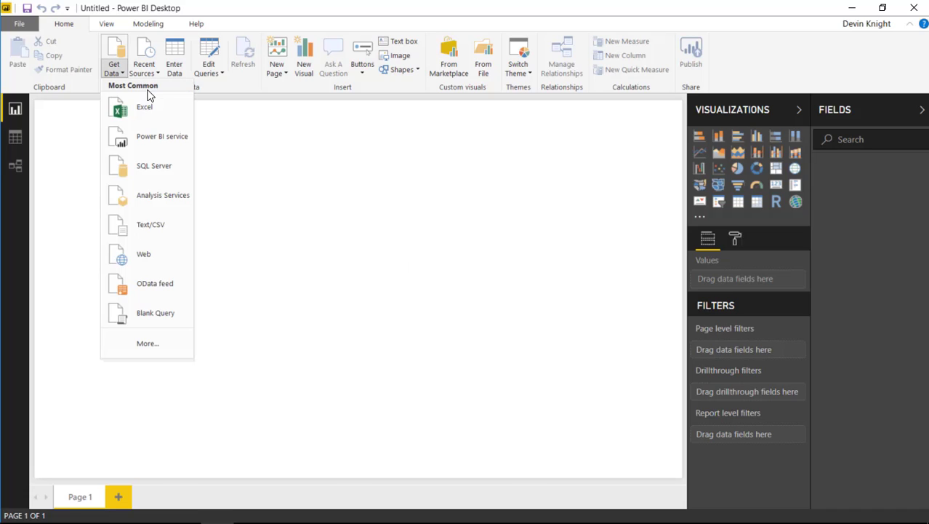
{"action": "left_click", "coordinate": [136, 109]}
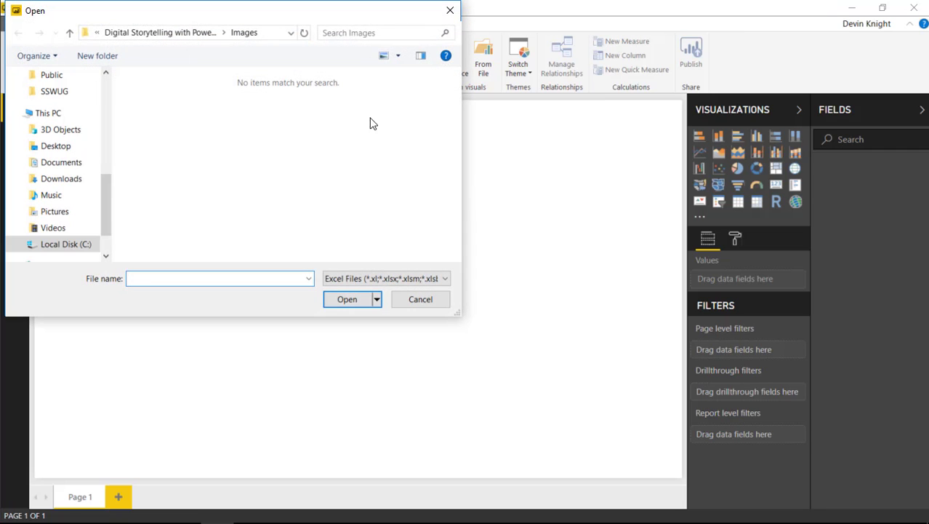
{"action": "left_click", "coordinate": [207, 33]}
{"action": "left_click", "coordinate": [133, 34]}
{"action": "left_click", "coordinate": [125, 40]}
{"action": "left_click", "coordinate": [125, 36]}
{"action": "left_click", "coordinate": [125, 34]}
{"action": "scroll", "coordinate": [199, 206], "scroll_direction": "down", "scroll_amount": 1}
{"action": "left_click", "coordinate": [216, 153]}
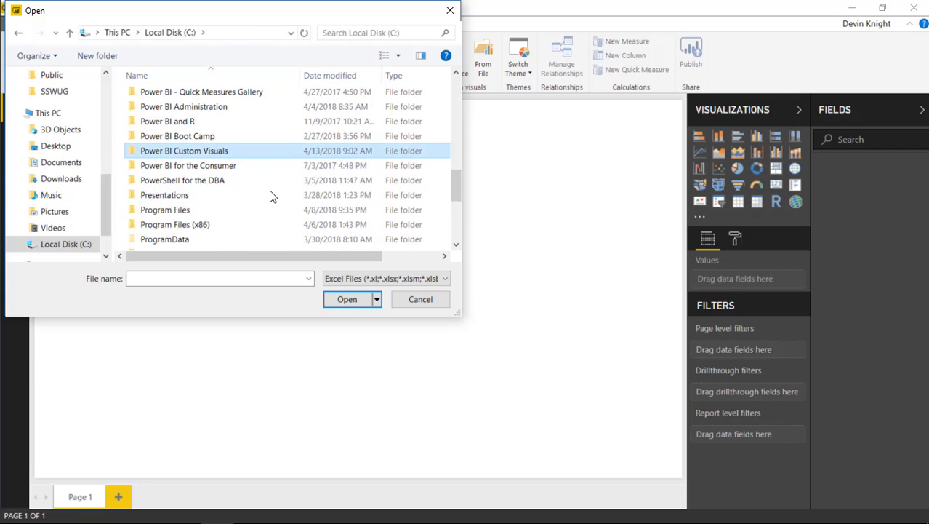
{"action": "double_click", "coordinate": [216, 152]}
{"action": "double_click", "coordinate": [185, 113]}
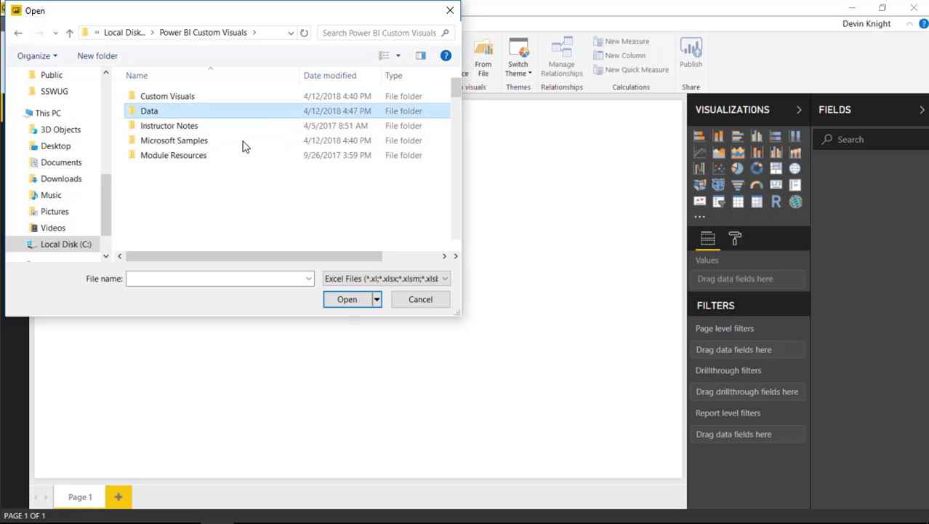
Search the folder for 'product' and open Product Hierarchy Sales.xlsx
{"action": "left_click", "coordinate": [356, 33]}
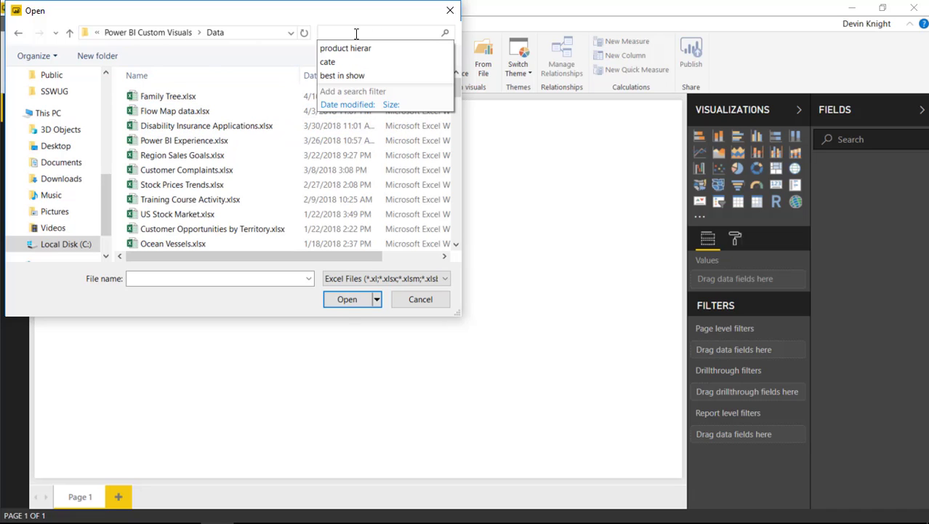
{"action": "type", "text": "produt"}
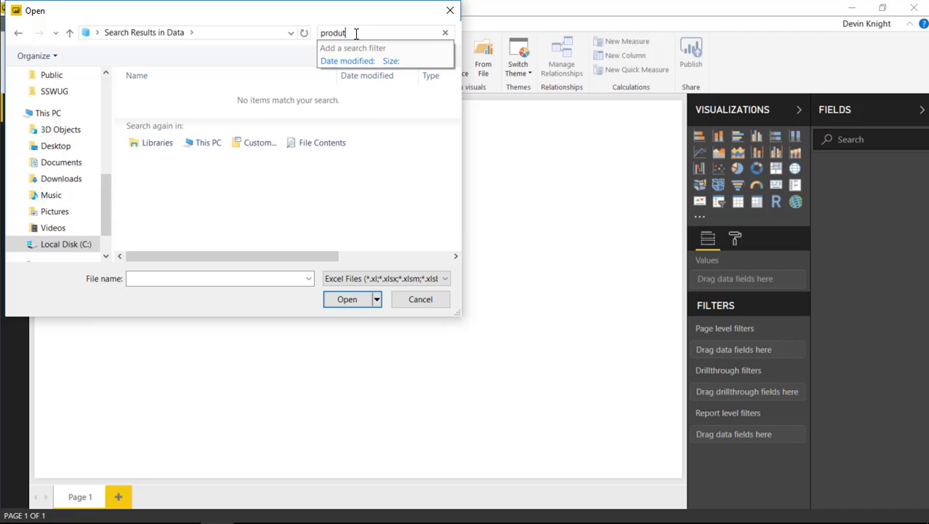
{"action": "key", "text": "BackSpace"}
{"action": "type", "text": "ct"}
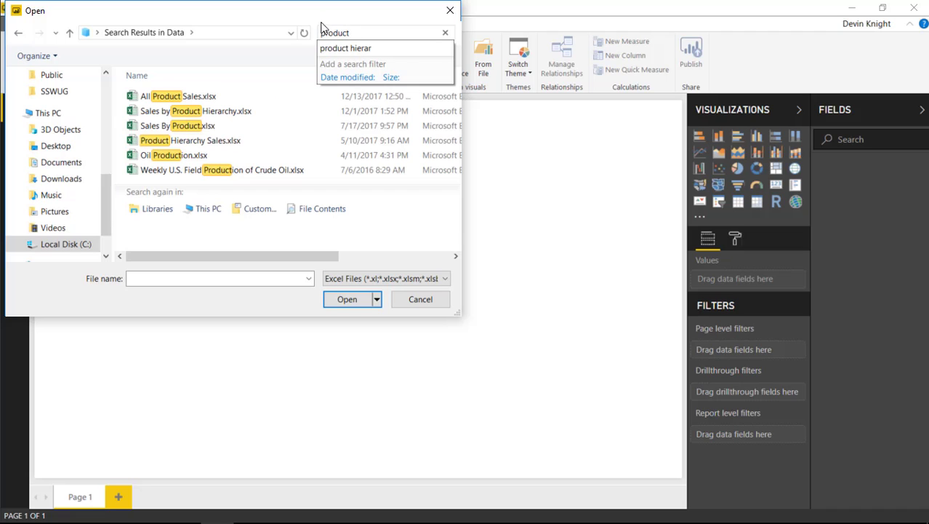
{"action": "left_click", "coordinate": [223, 143]}
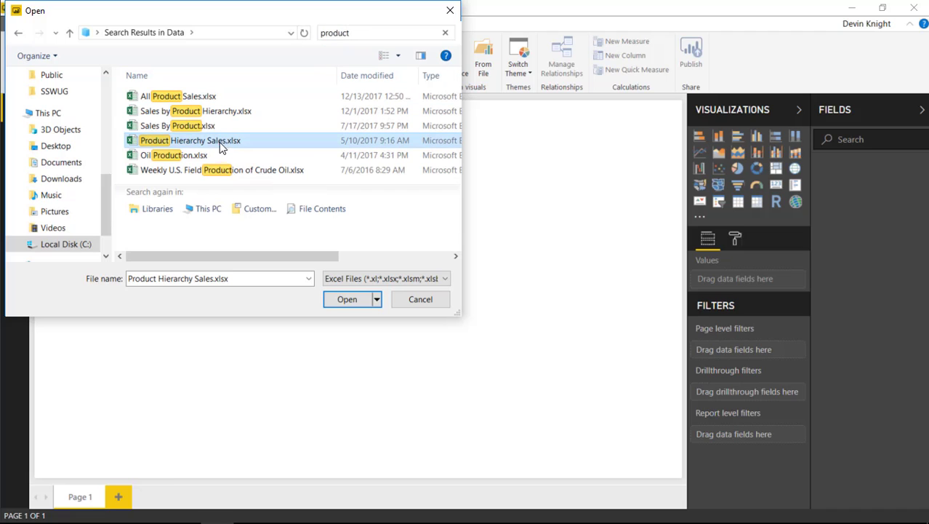
{"action": "left_click", "coordinate": [349, 300]}
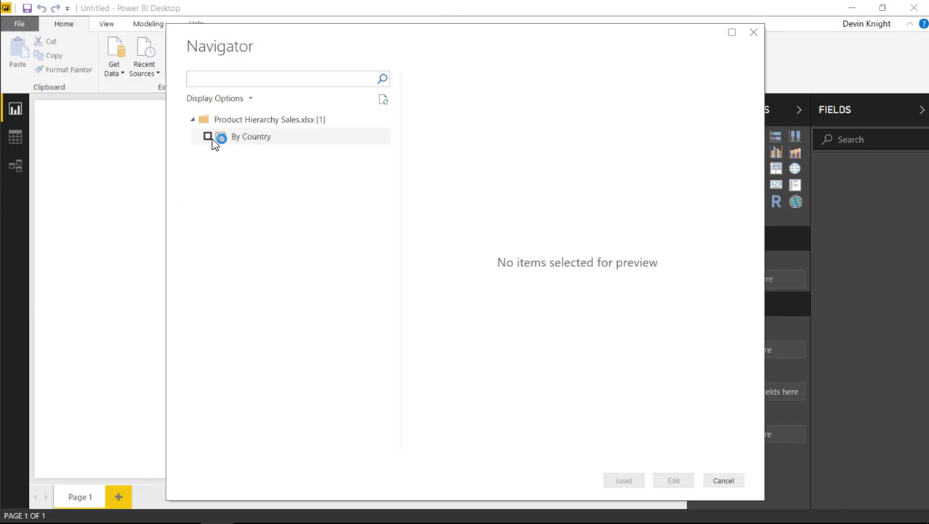
Check the By Country table in Navigator and load it
{"action": "left_click", "coordinate": [208, 137]}
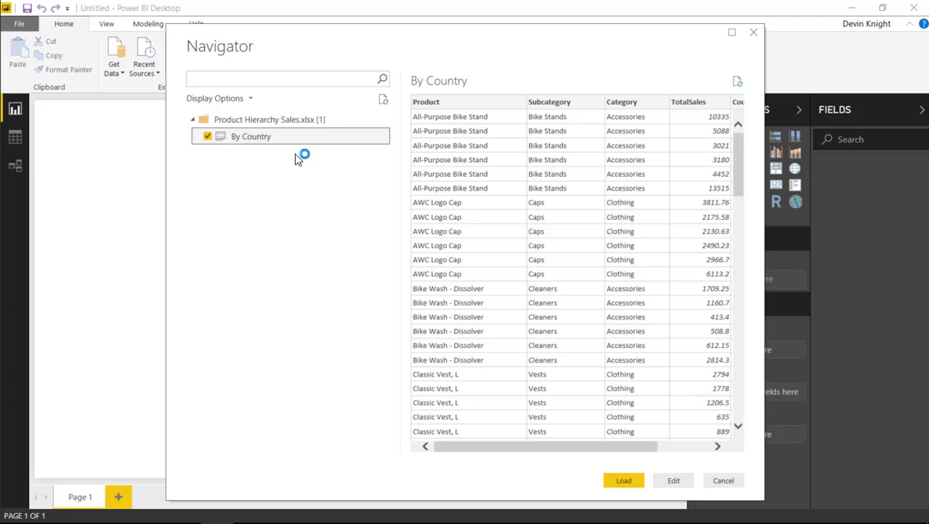
{"action": "left_click", "coordinate": [626, 480]}
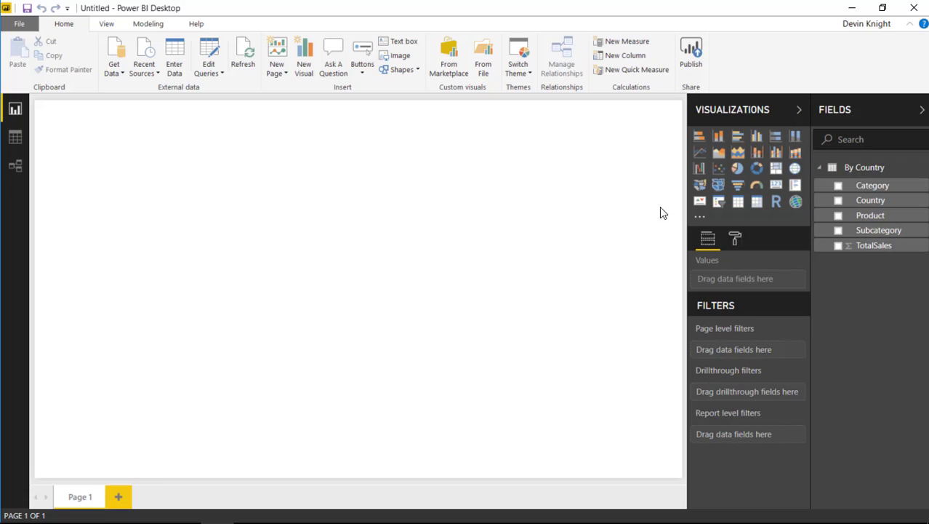
Add a column chart of TotalSales by Country, moved right and enlarged
{"action": "left_click", "coordinate": [719, 137]}
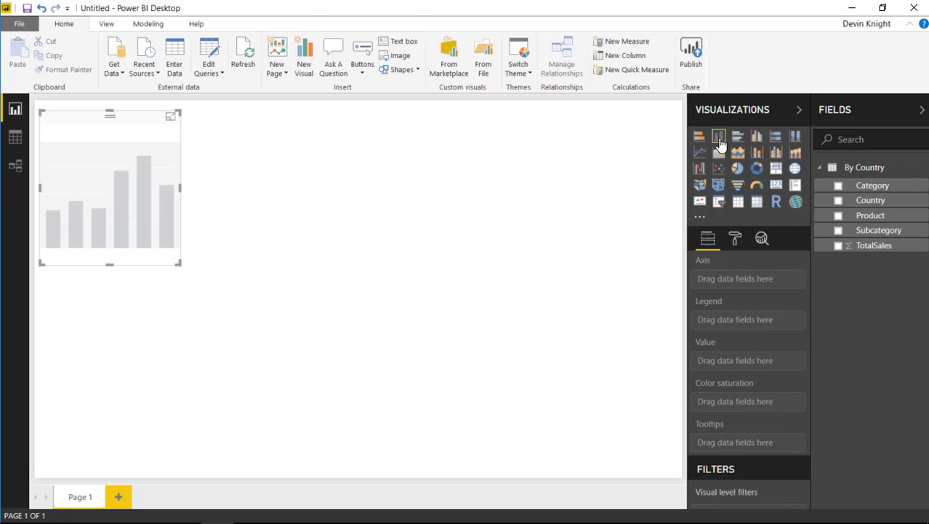
{"action": "left_click", "coordinate": [839, 245]}
{"action": "left_click", "coordinate": [839, 200]}
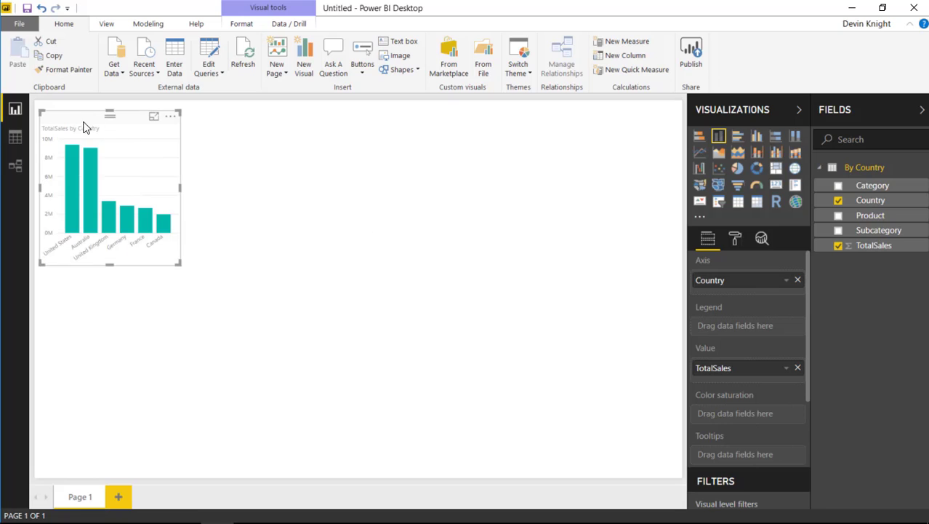
{"action": "left_click_drag", "start_coordinate": [112, 116], "coordinate": [613, 138]}
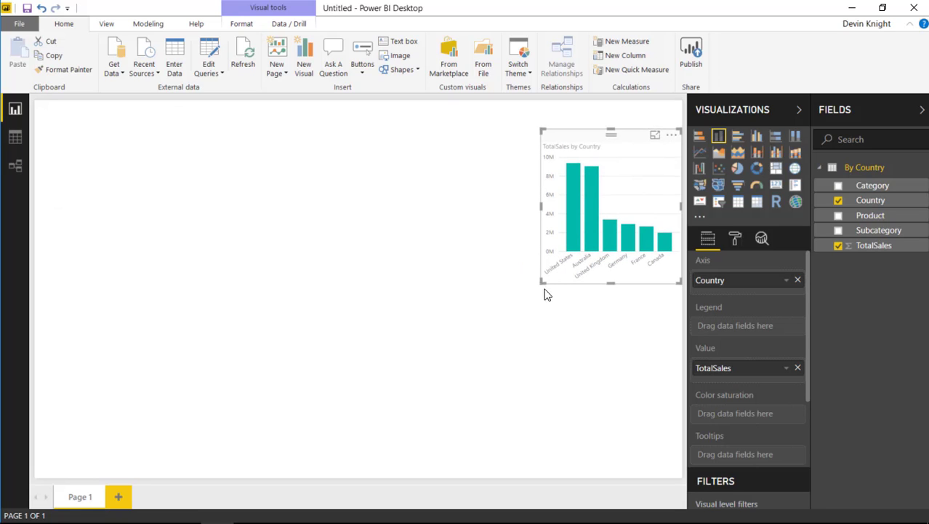
{"action": "left_click_drag", "start_coordinate": [541, 286], "coordinate": [454, 397]}
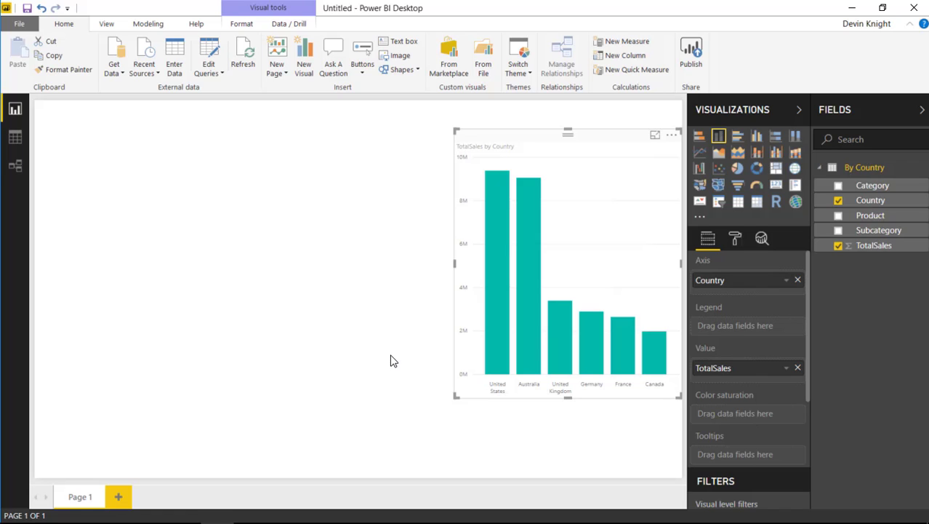
{"action": "left_click", "coordinate": [347, 271]}
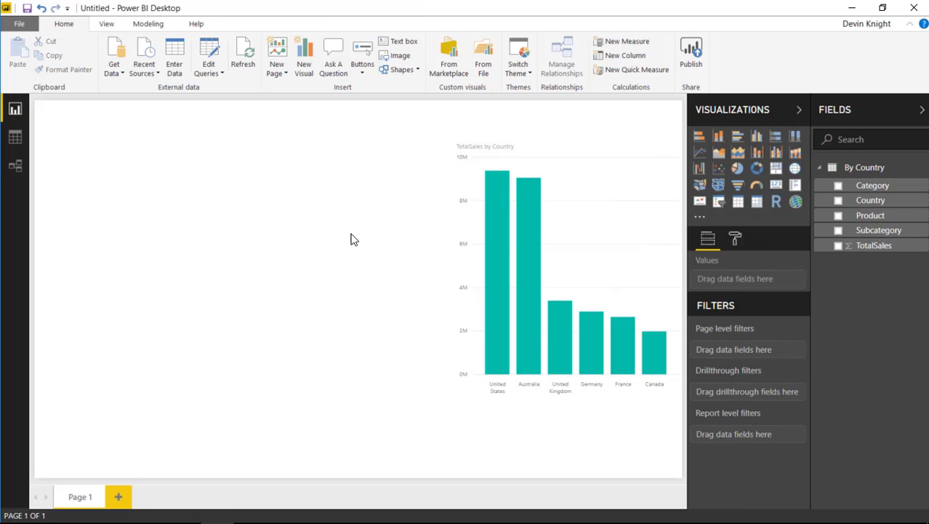
Search the marketplace for 'chart' and import the ZoomCharts Drill-Down Donut Chart
{"action": "left_click", "coordinate": [449, 62]}
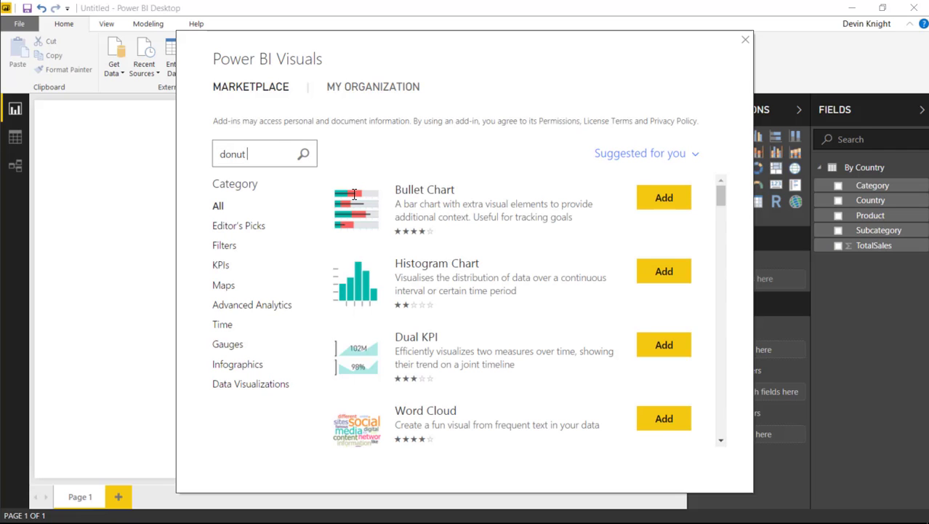
{"action": "type", "text": "chart"}
{"action": "key", "text": "Return"}
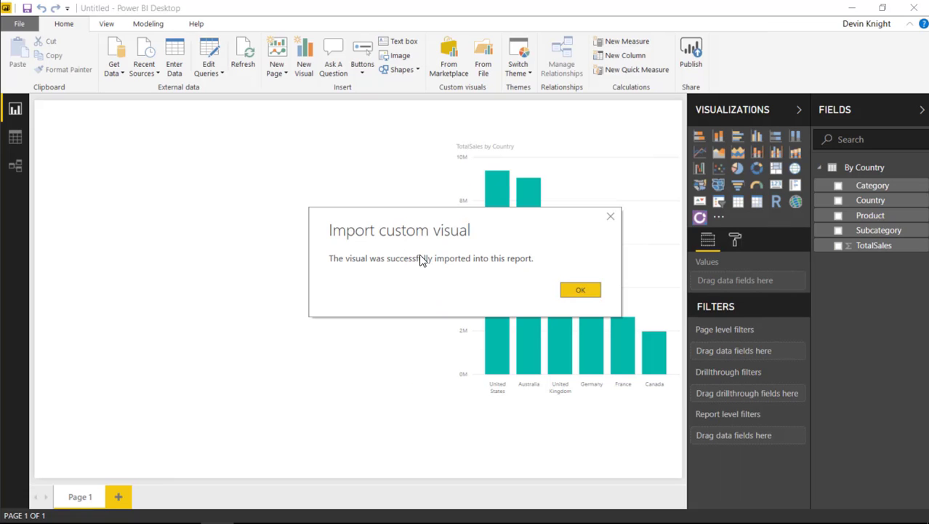
{"action": "left_click", "coordinate": [574, 291]}
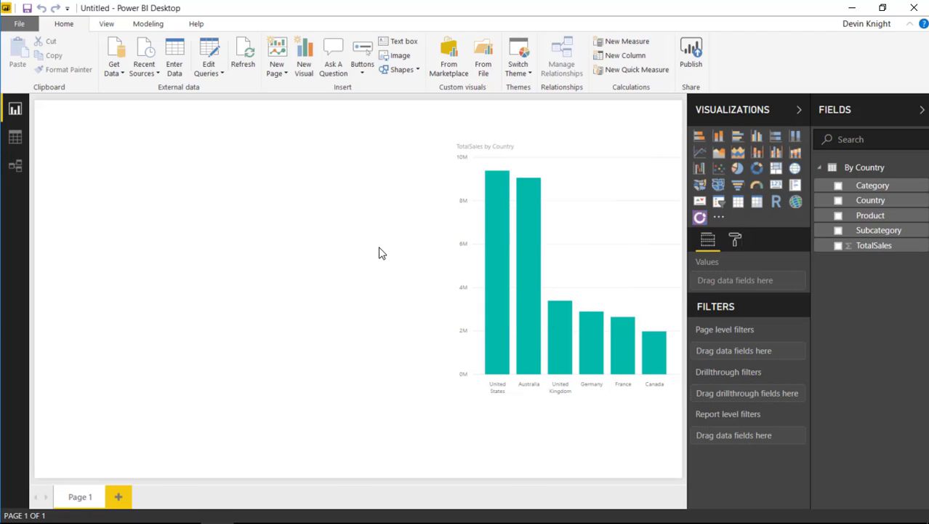
Place an enlarged drill-down donut visual at the page's top-left
{"action": "left_click", "coordinate": [700, 222]}
{"action": "left_click_drag", "start_coordinate": [207, 315], "coordinate": [123, 116]}
{"action": "left_click_drag", "start_coordinate": [189, 277], "coordinate": [417, 423]}
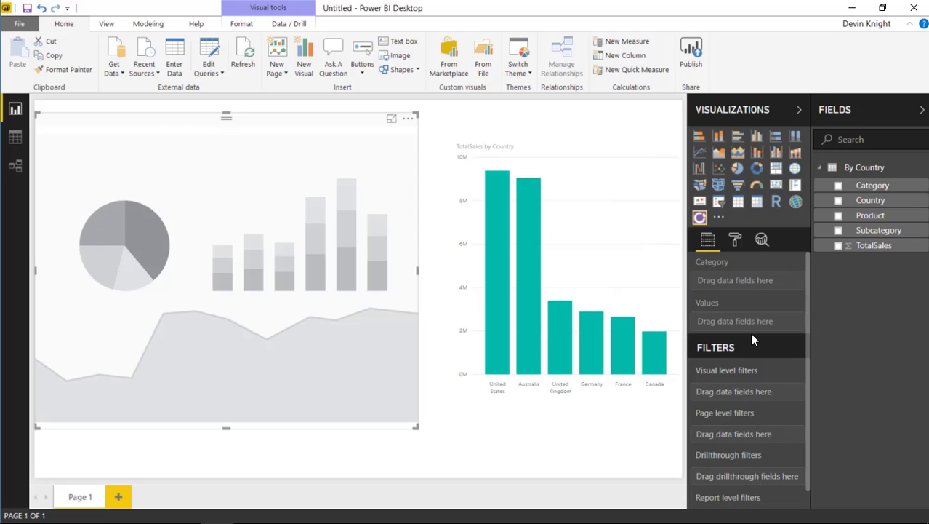
Add TotalSales, Category, Subcategory and Product fields to the donut
{"action": "left_click", "coordinate": [837, 245]}
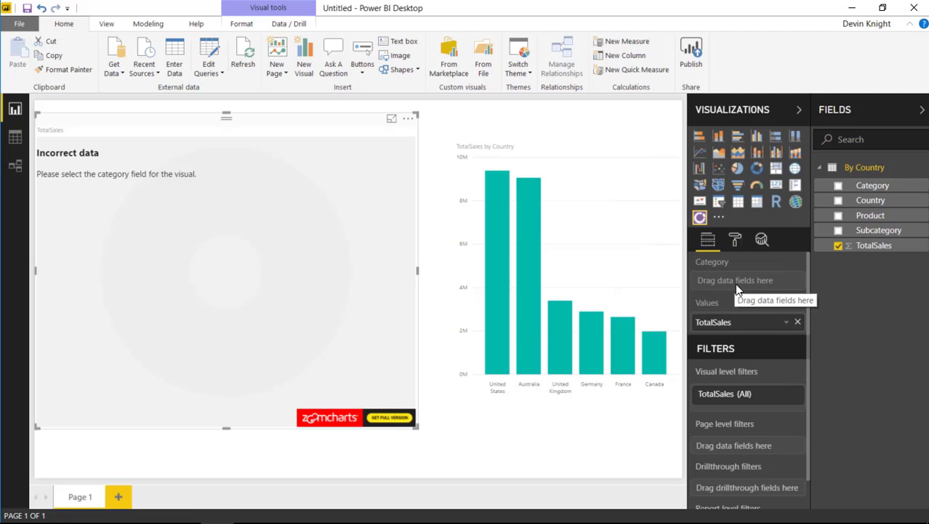
{"action": "left_click", "coordinate": [837, 186]}
{"action": "left_click", "coordinate": [838, 231]}
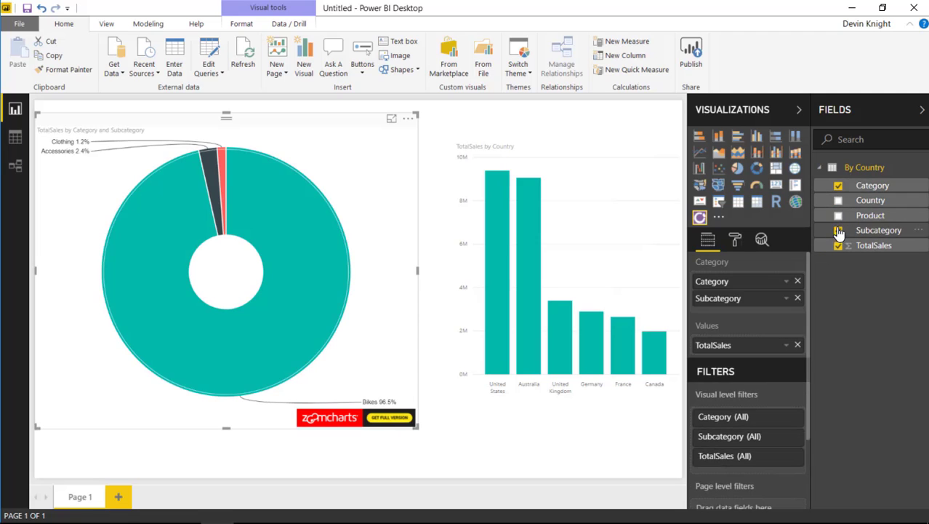
{"action": "left_click", "coordinate": [837, 216]}
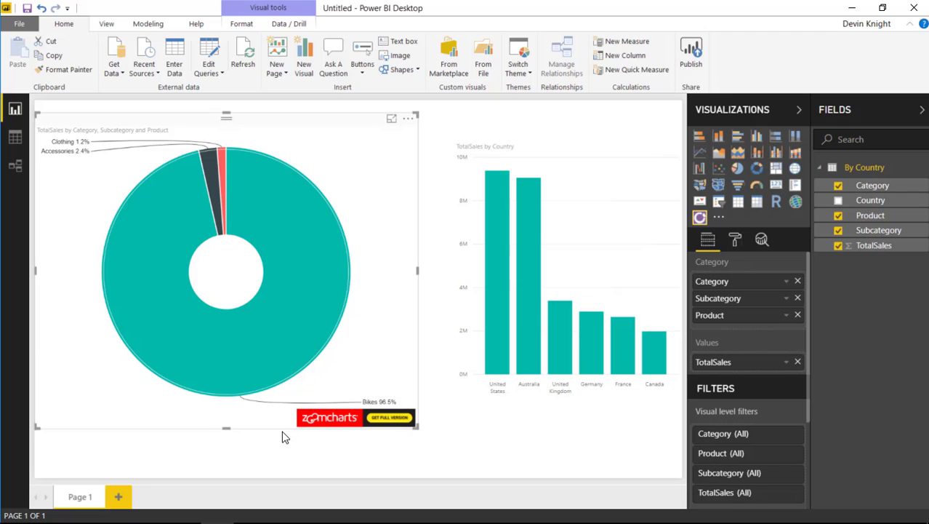
{"action": "mouse_move", "coordinate": [214, 166]}
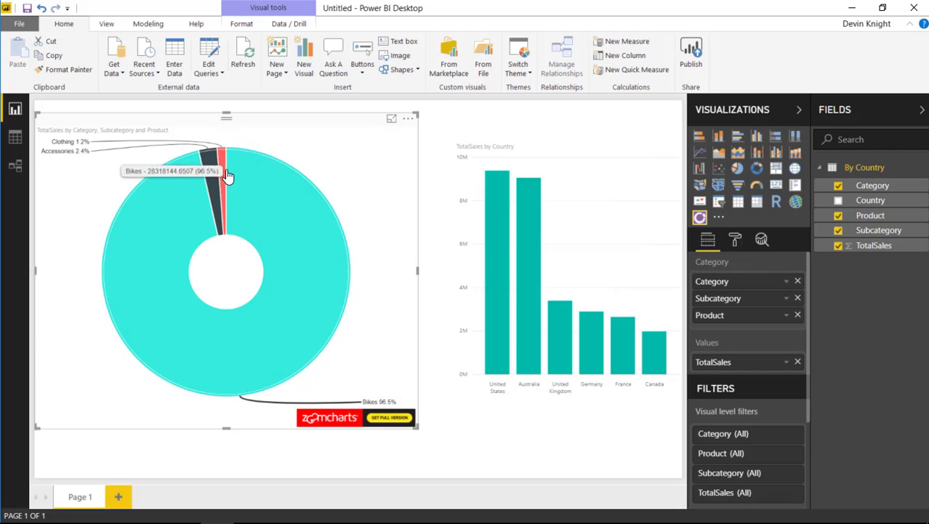
Drill into Accessories and Tires and Tubes, back to the top, then into Bikes
{"action": "left_click", "coordinate": [210, 165]}
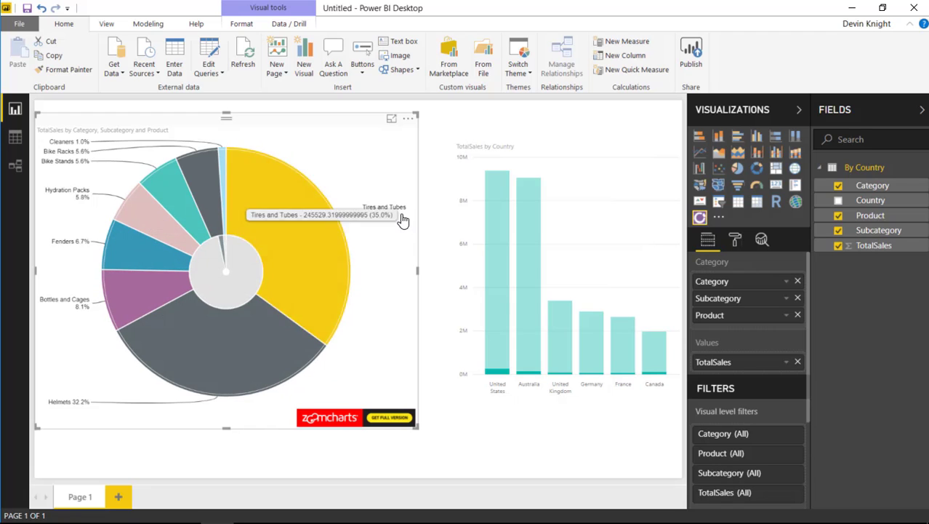
{"action": "left_click", "coordinate": [304, 260]}
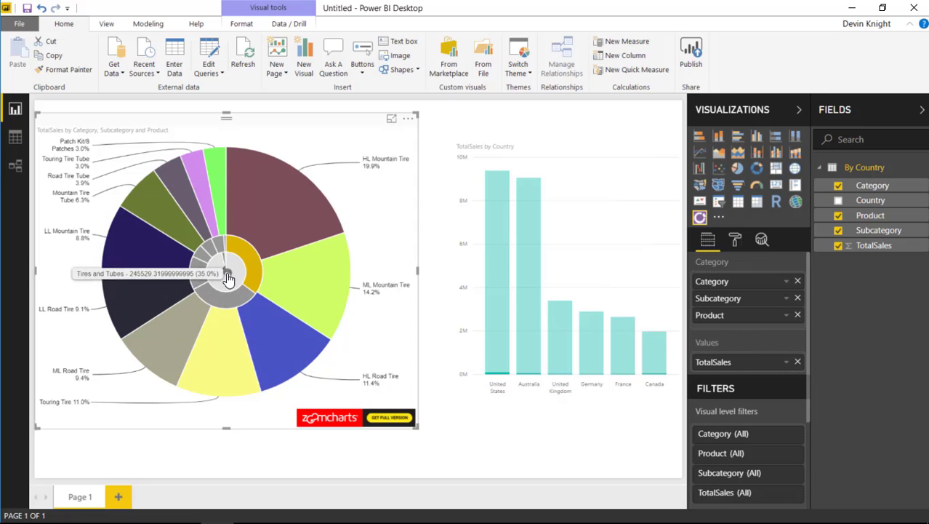
{"action": "left_click", "coordinate": [226, 270]}
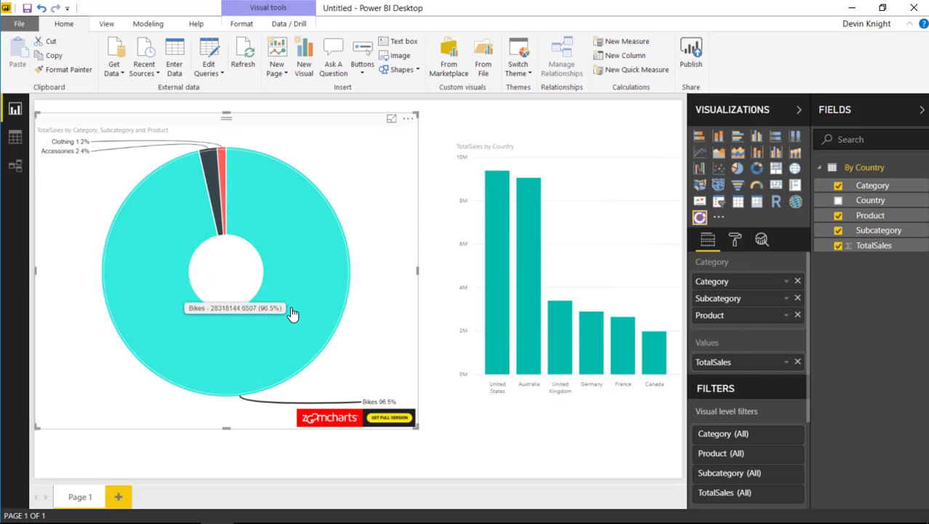
{"action": "left_click", "coordinate": [273, 210]}
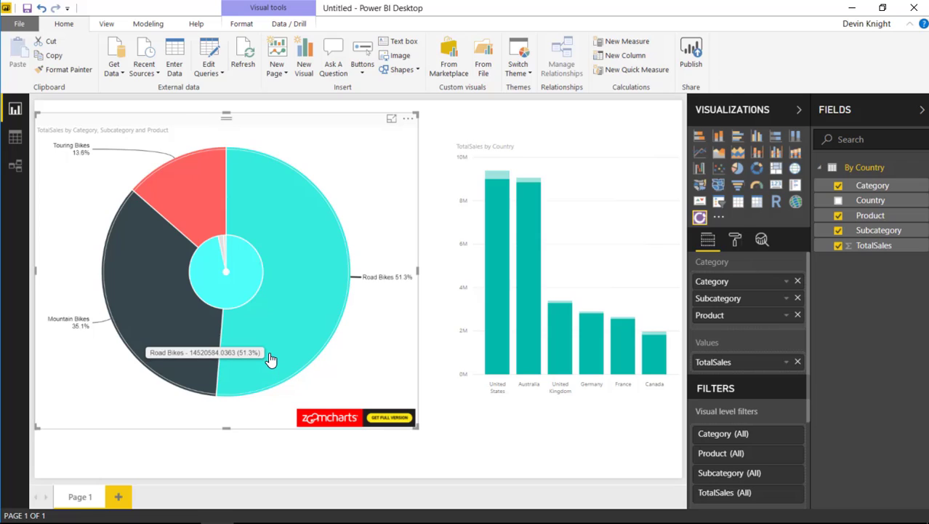
Highlight Touring Bikes, then drill into the Road Bikes products, up, and in again
{"action": "left_click", "coordinate": [194, 183]}
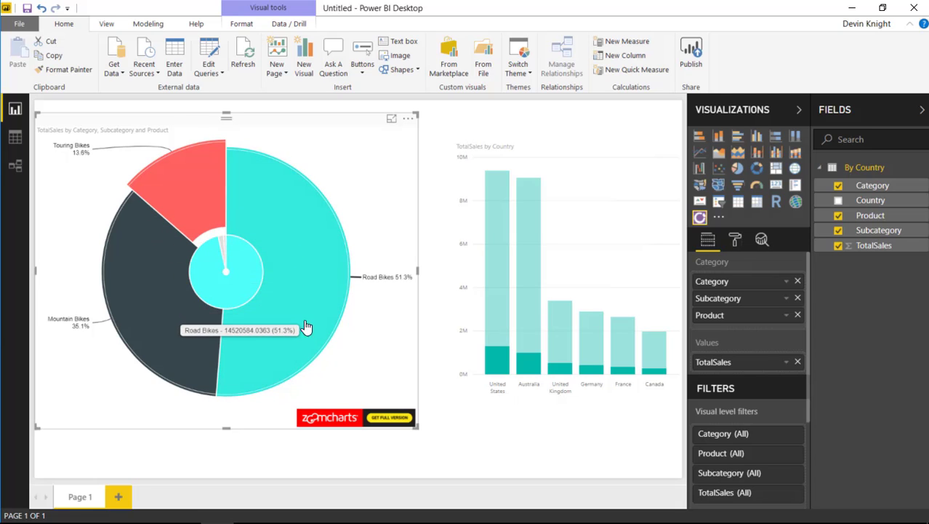
{"action": "left_click", "coordinate": [336, 312]}
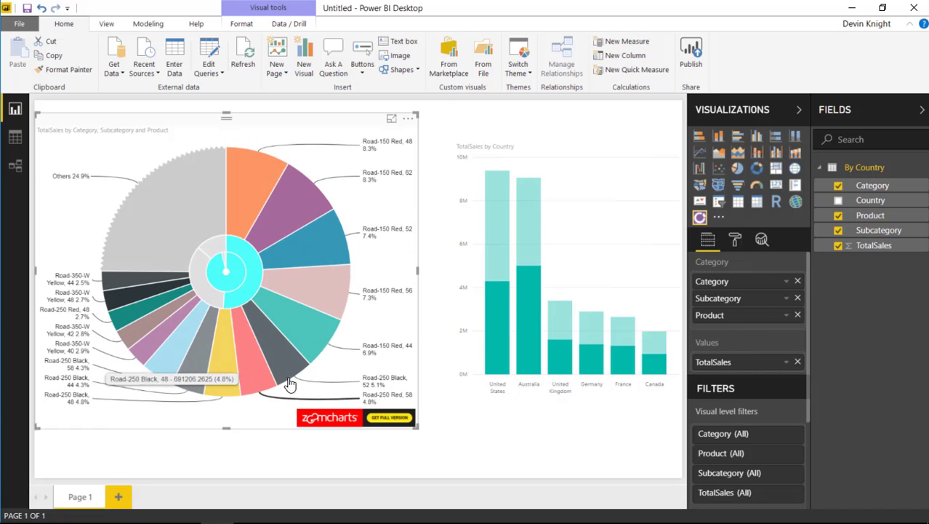
{"action": "left_click", "coordinate": [247, 273]}
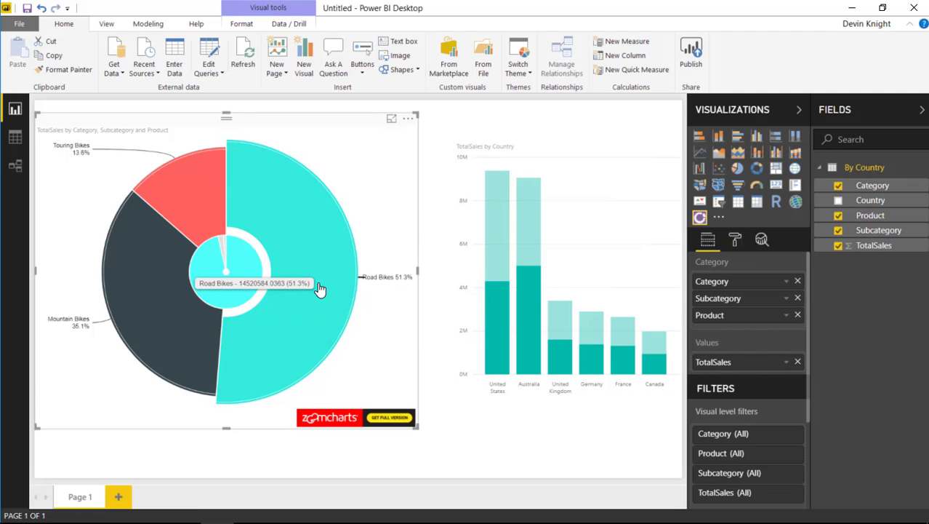
{"action": "left_click", "coordinate": [342, 320]}
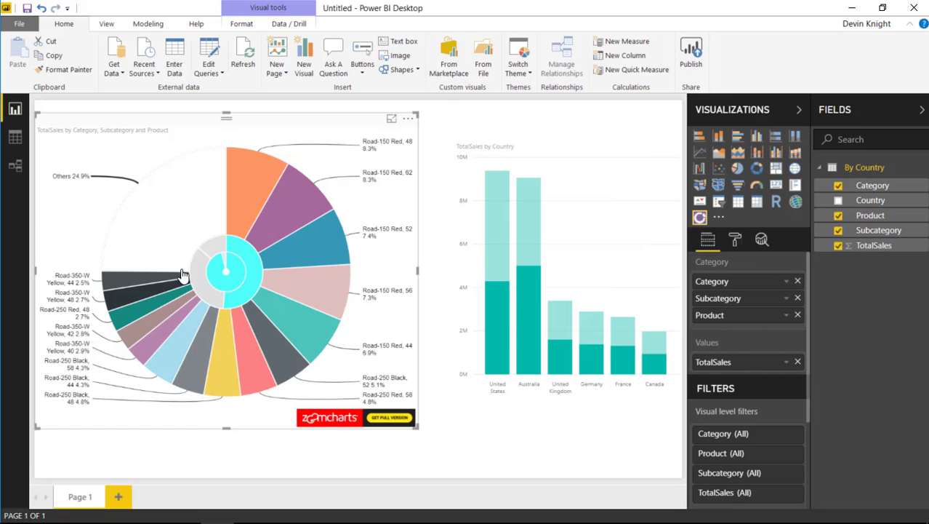
Expand the Others slice, then drill up twice to the top-level categories
{"action": "left_click", "coordinate": [150, 241]}
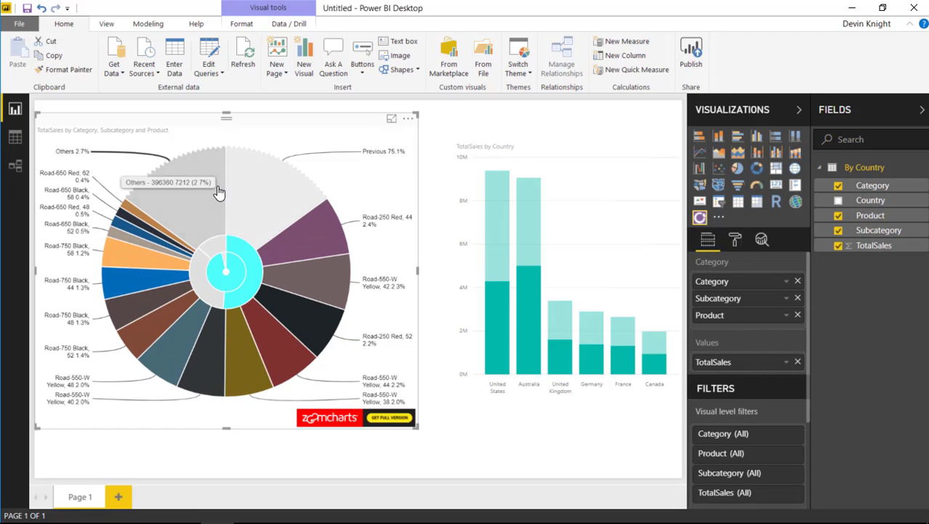
{"action": "left_click", "coordinate": [233, 273]}
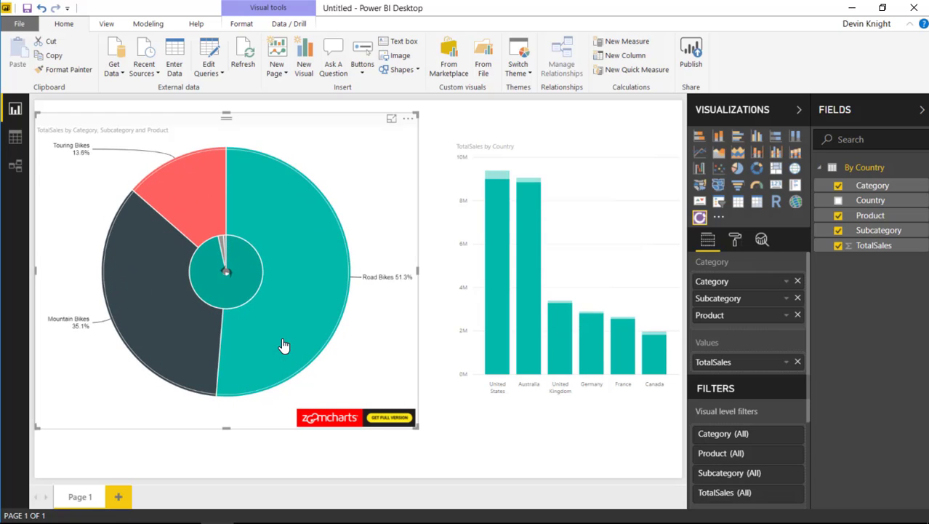
{"action": "left_click", "coordinate": [228, 274]}
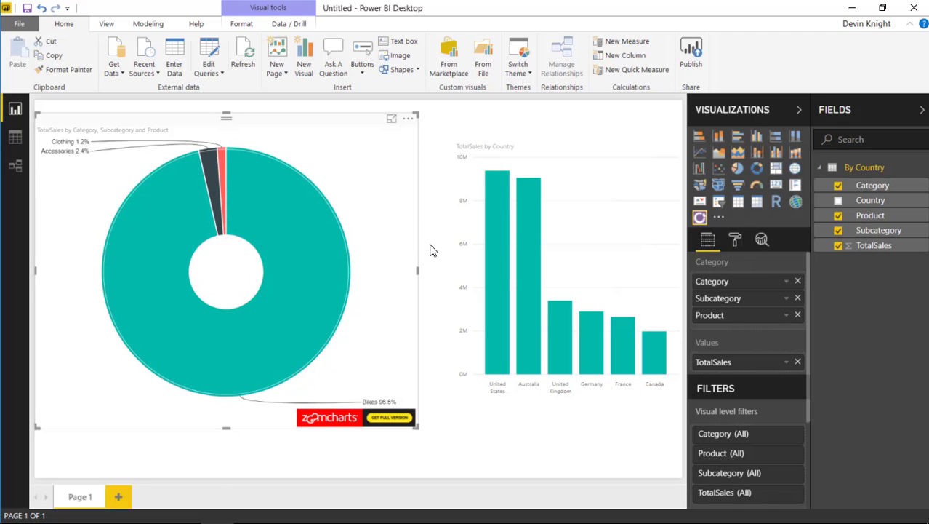
In the donut's format options, toggle Customization on and off, then expand it
{"action": "left_click", "coordinate": [738, 243]}
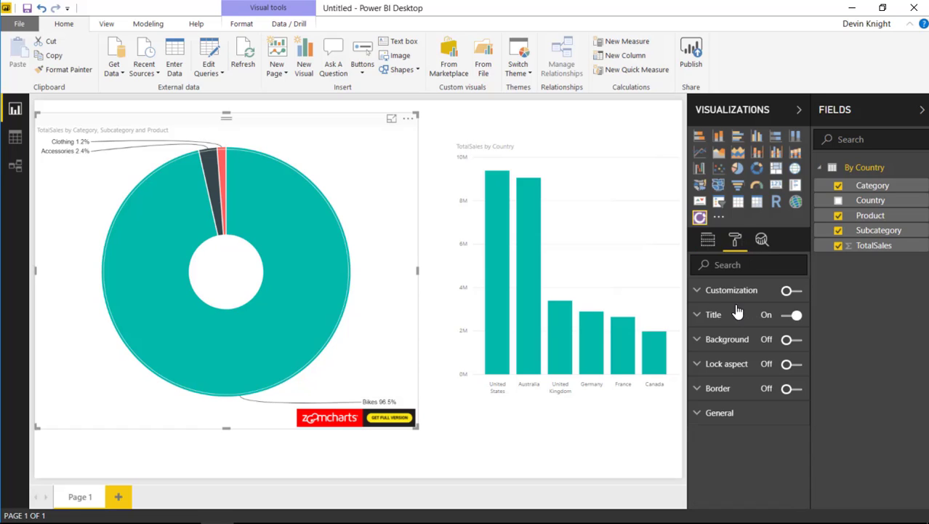
{"action": "left_click", "coordinate": [789, 290]}
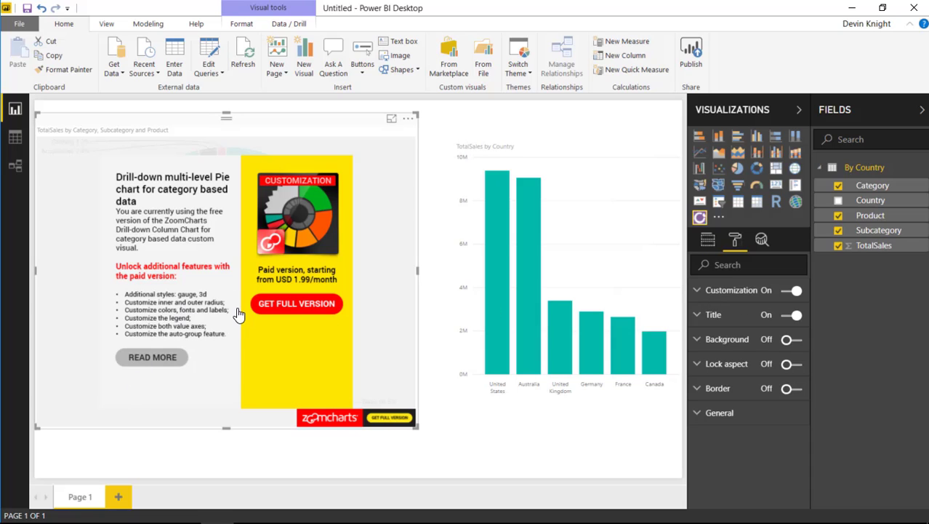
{"action": "left_click", "coordinate": [798, 292]}
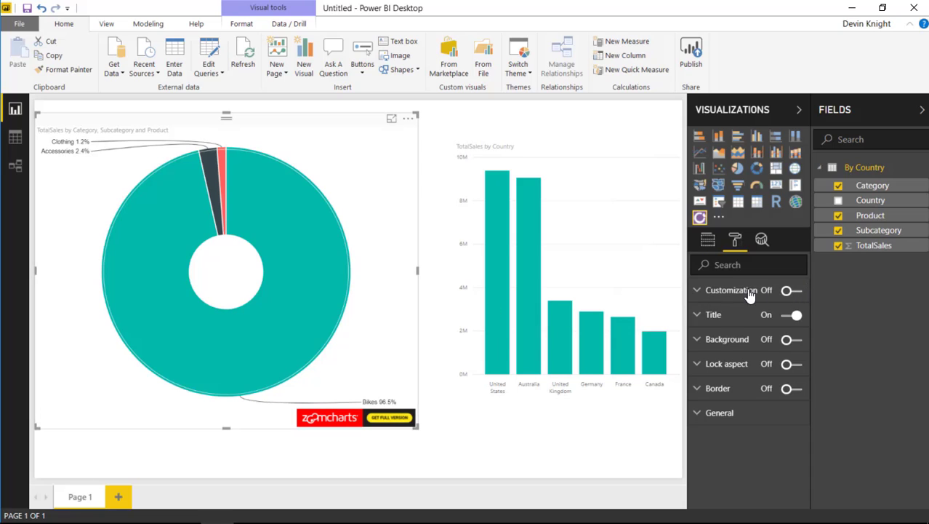
{"action": "left_click", "coordinate": [702, 292]}
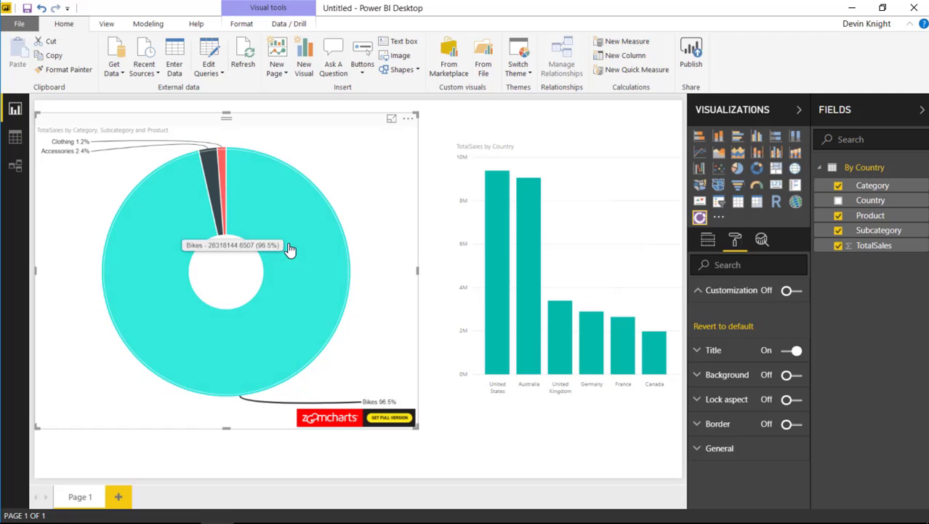